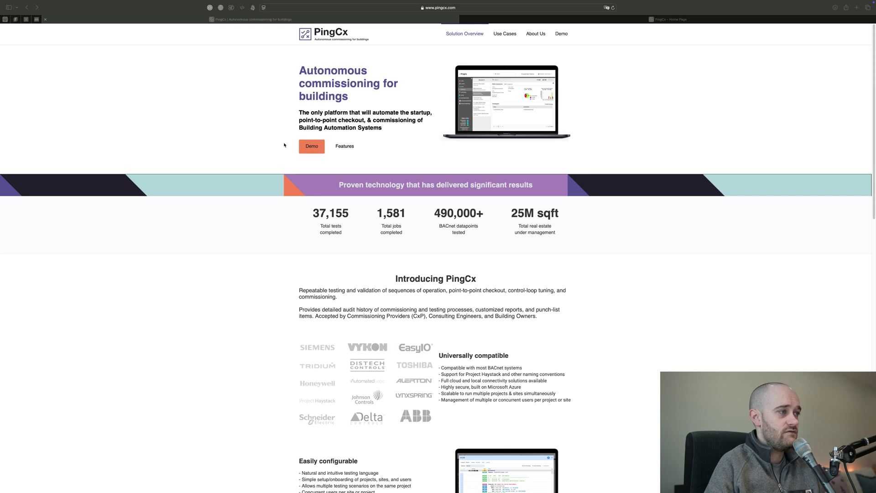
Scroll the pingcx.com homepage to Introducing PingCx, Easily configurable and benefits like Save time.
{"action": "left_click", "coordinate": [265, 214]}
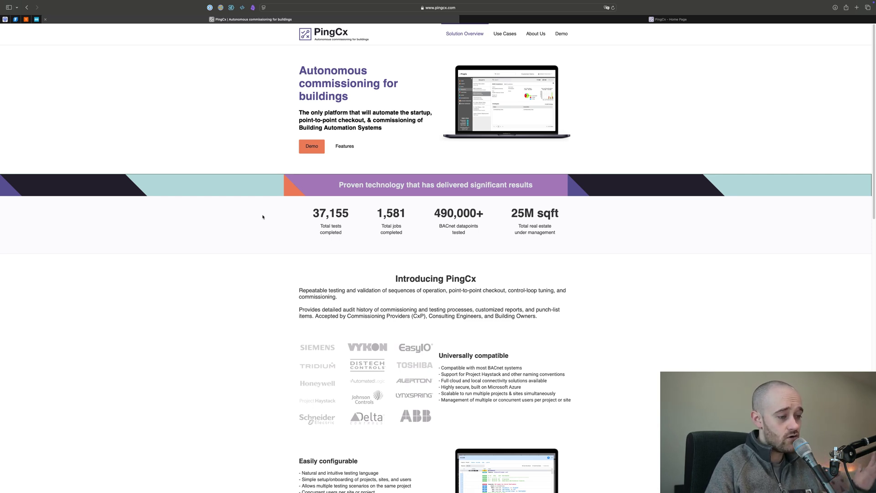
{"action": "scroll", "coordinate": [263, 217], "scroll_direction": "down", "scroll_amount": 2}
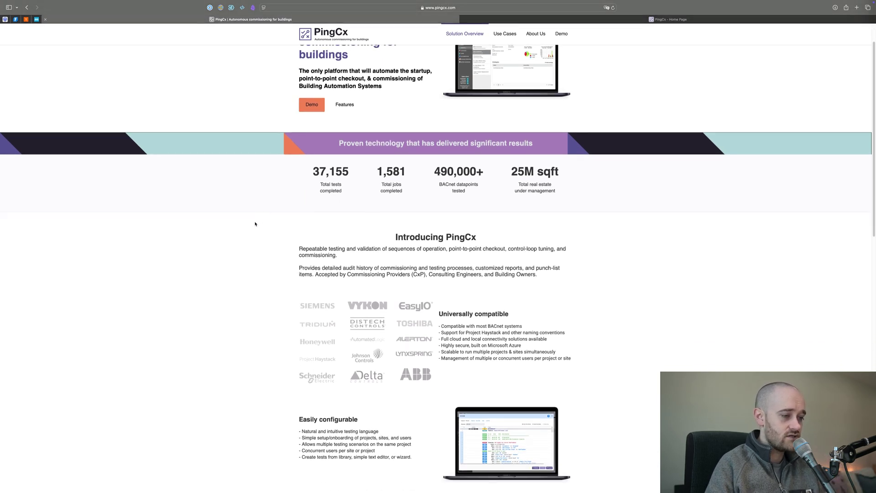
{"action": "scroll", "coordinate": [255, 223], "scroll_direction": "down", "scroll_amount": 4}
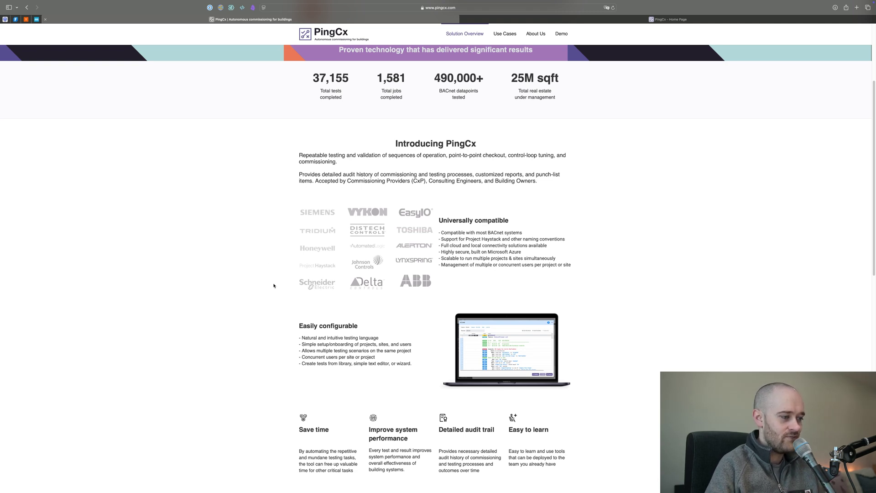
{"action": "scroll", "coordinate": [273, 286], "scroll_direction": "down", "scroll_amount": 2}
{"action": "scroll", "coordinate": [272, 285], "scroll_direction": "down", "scroll_amount": 1}
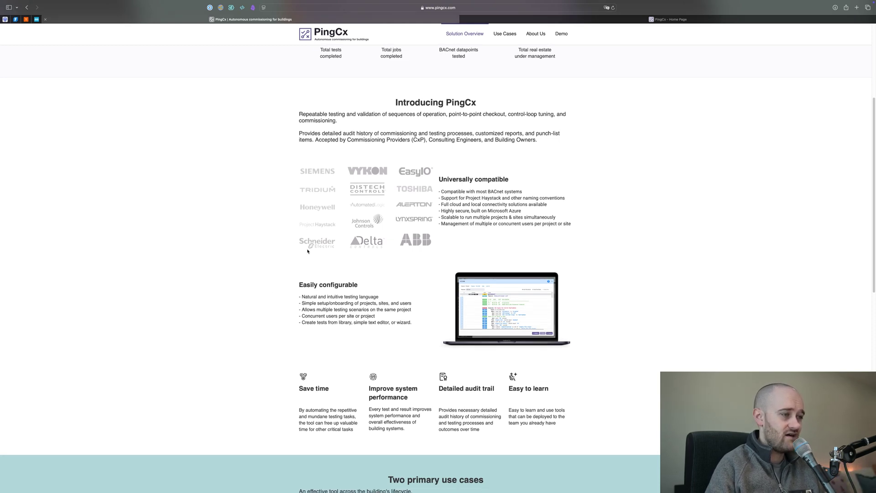
In the portal, open Springfield University from Clients and show its empty Reports list.
{"action": "left_click", "coordinate": [513, 19]}
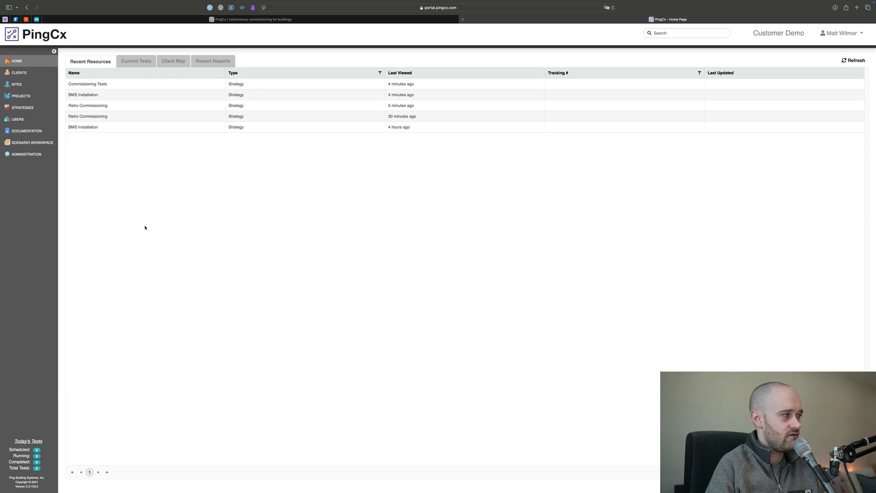
{"action": "left_click", "coordinate": [43, 73]}
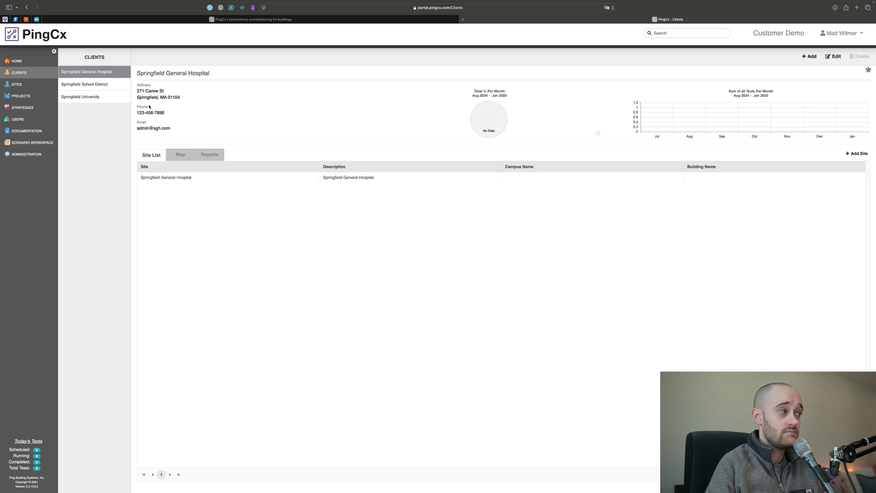
{"action": "left_click", "coordinate": [96, 100]}
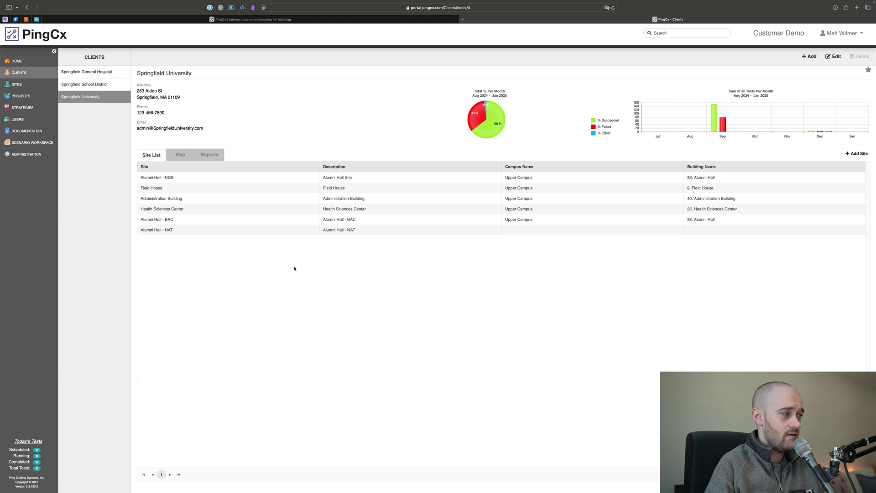
{"action": "left_click", "coordinate": [209, 155]}
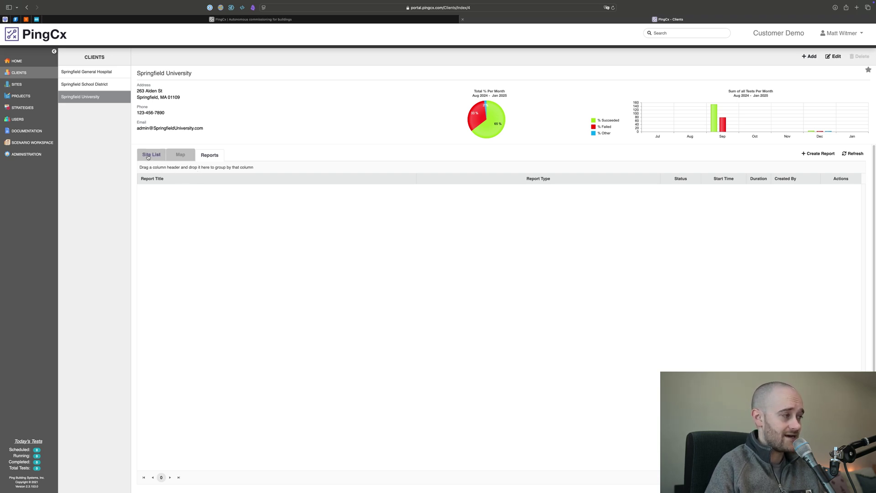
Open the Health Sciences Center site, review its Agents and Interfaces, and return to Projects.
{"action": "left_click", "coordinate": [148, 157]}
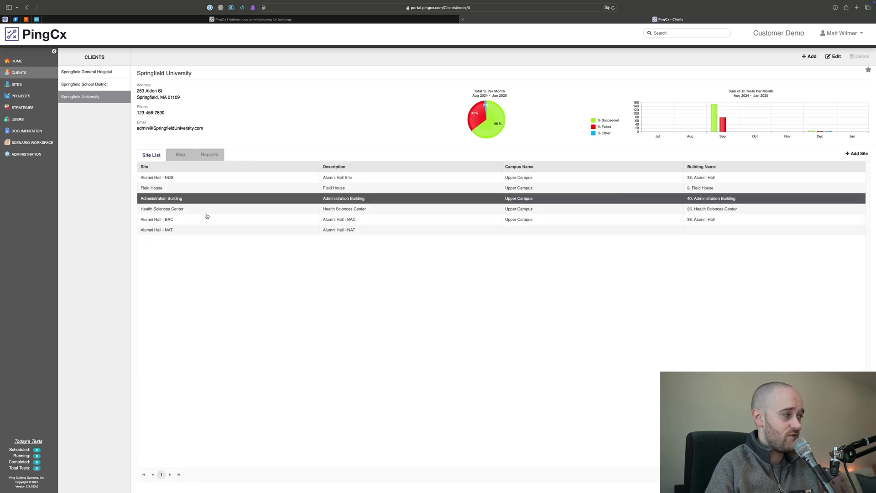
{"action": "left_click", "coordinate": [173, 212]}
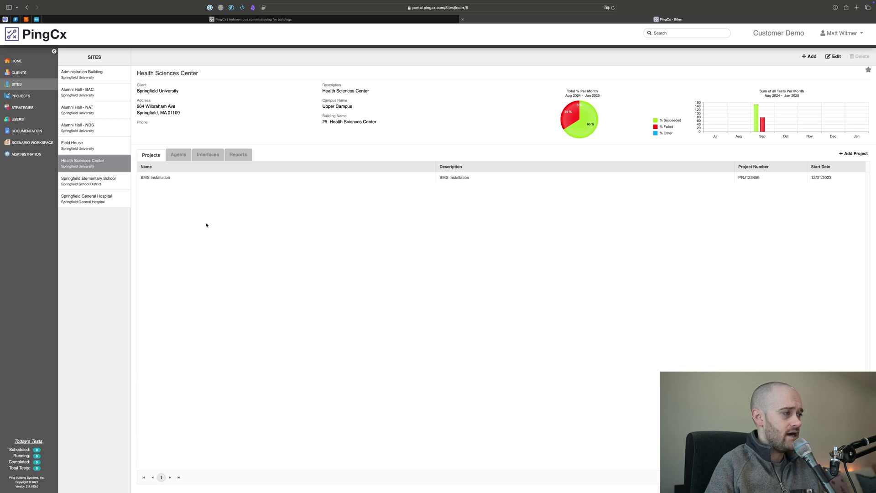
{"action": "left_click", "coordinate": [162, 182]}
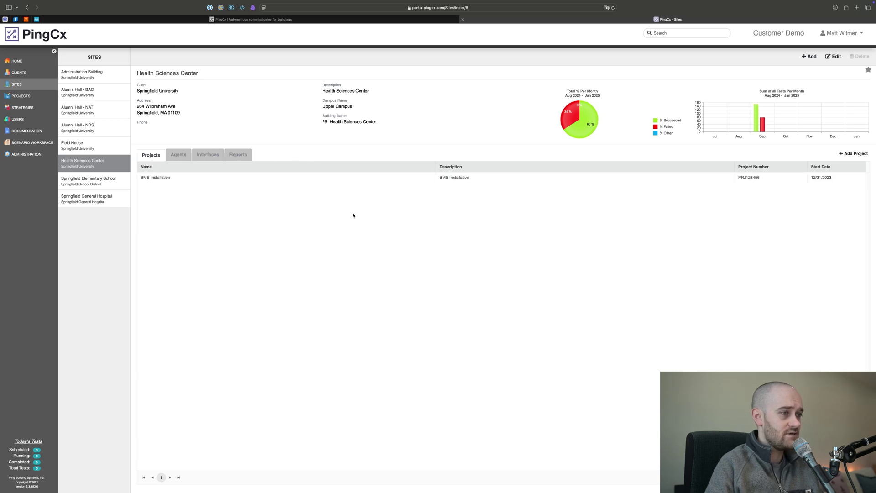
{"action": "left_click", "coordinate": [186, 160]}
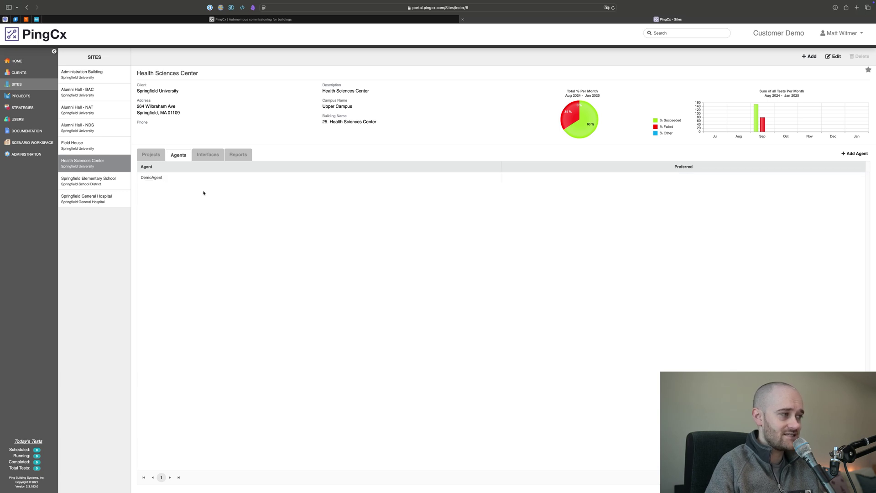
{"action": "left_click", "coordinate": [204, 154]}
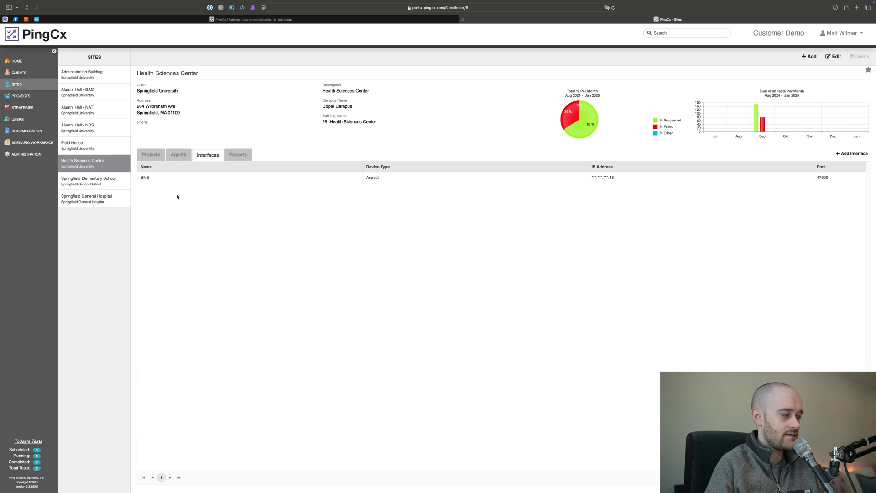
{"action": "left_click", "coordinate": [146, 158]}
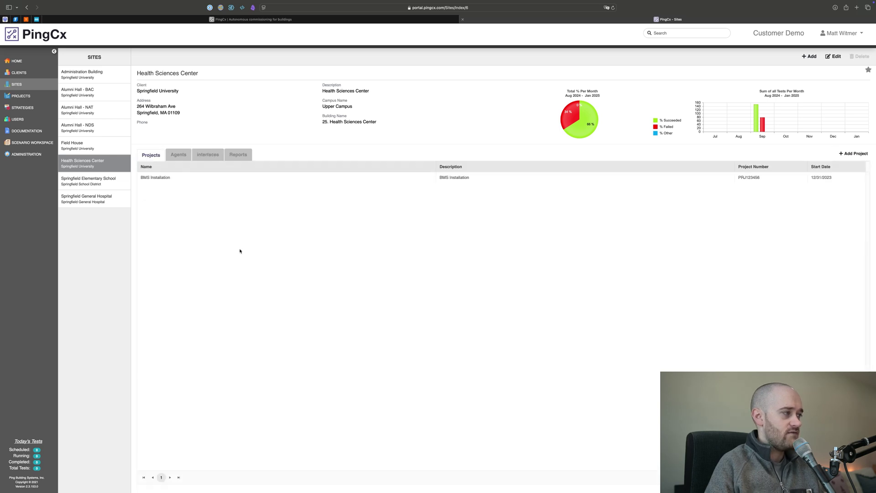
Open BMS Installation's Commissioning Tests strategy and view its five feature files under Configuration.
{"action": "left_click", "coordinate": [160, 179]}
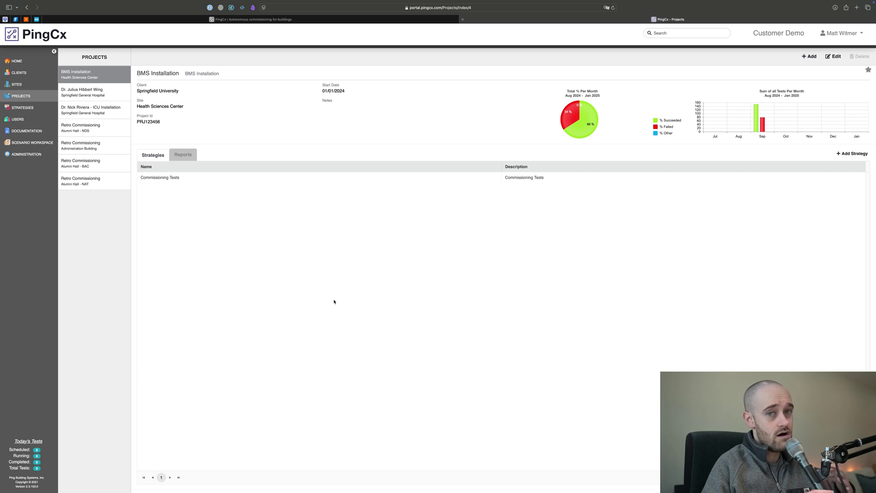
{"action": "left_click", "coordinate": [227, 178]}
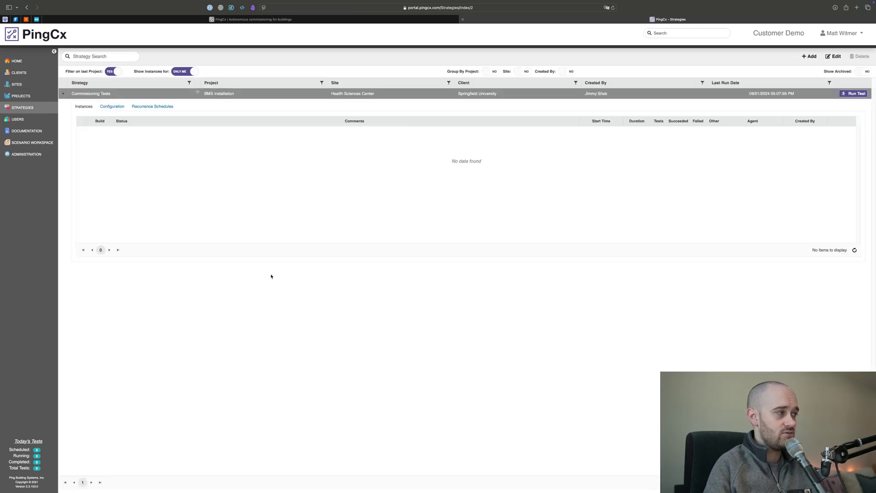
{"action": "left_click", "coordinate": [105, 108]}
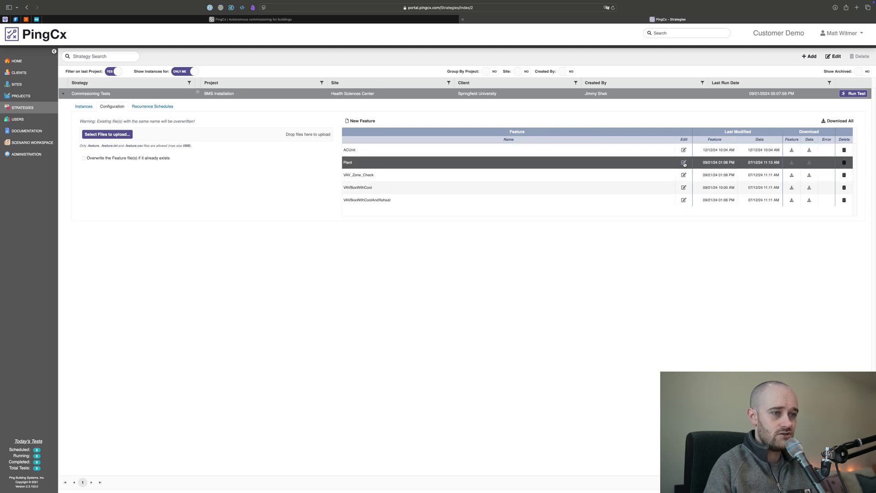
{"action": "left_click", "coordinate": [483, 163]}
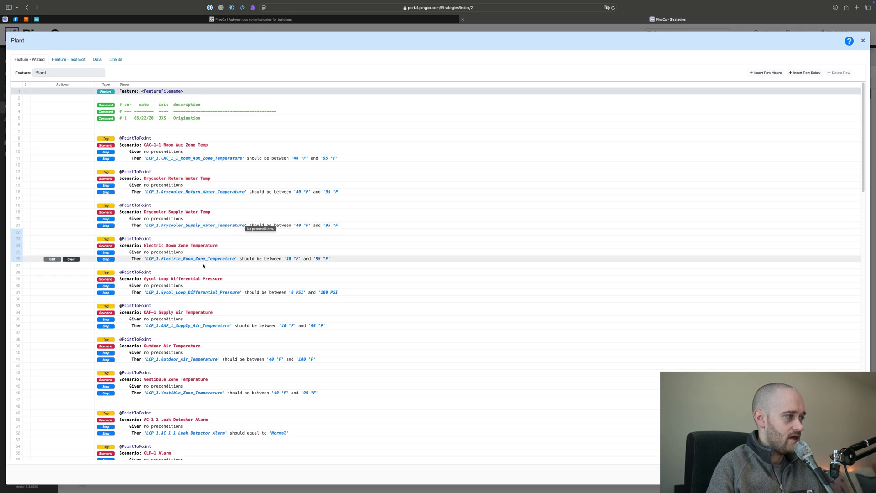
{"action": "scroll", "coordinate": [206, 253], "scroll_direction": "down", "scroll_amount": 1}
{"action": "scroll", "coordinate": [206, 254], "scroll_direction": "down", "scroll_amount": 10}
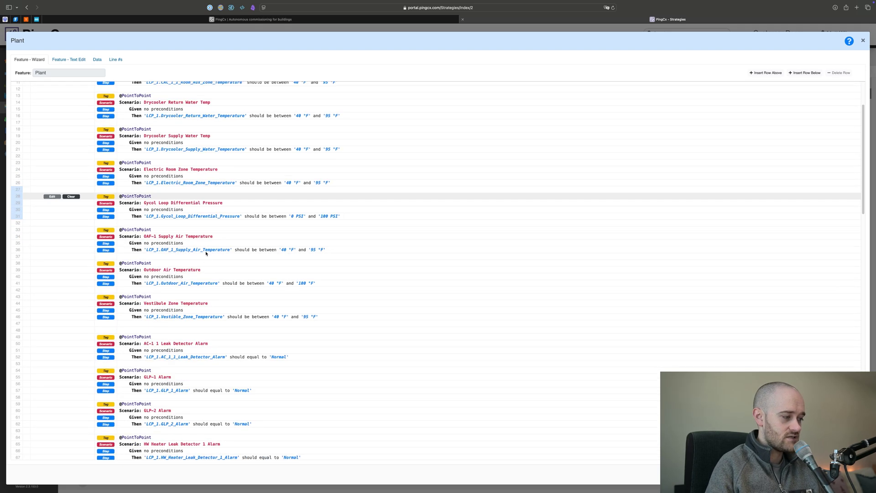
{"action": "scroll", "coordinate": [206, 254], "scroll_direction": "down", "scroll_amount": 12}
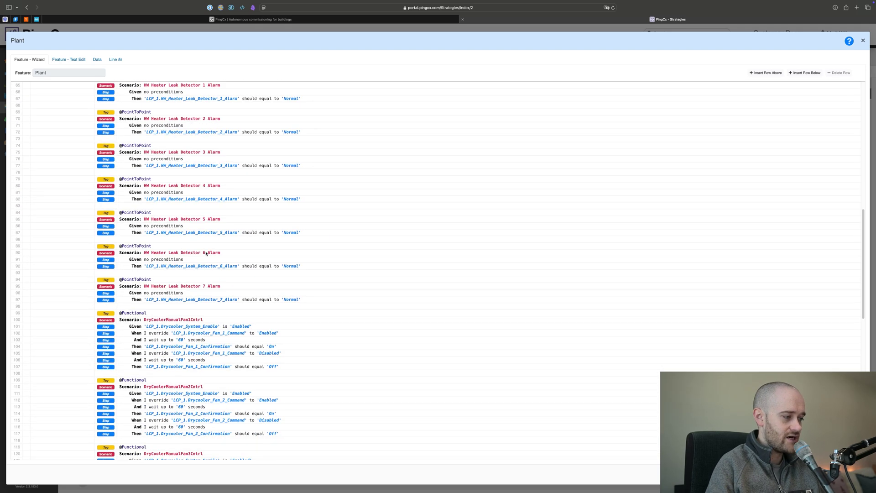
{"action": "scroll", "coordinate": [206, 251], "scroll_direction": "down", "scroll_amount": 3}
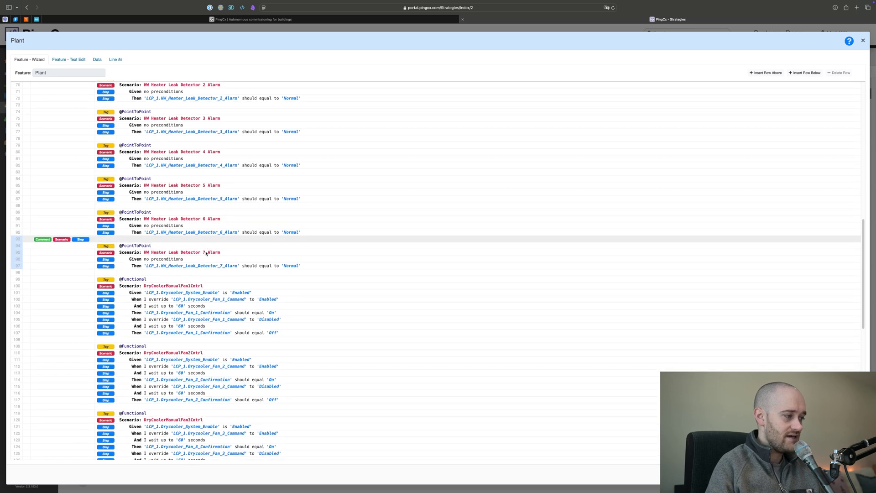
{"action": "scroll", "coordinate": [191, 294], "scroll_direction": "down", "scroll_amount": 1}
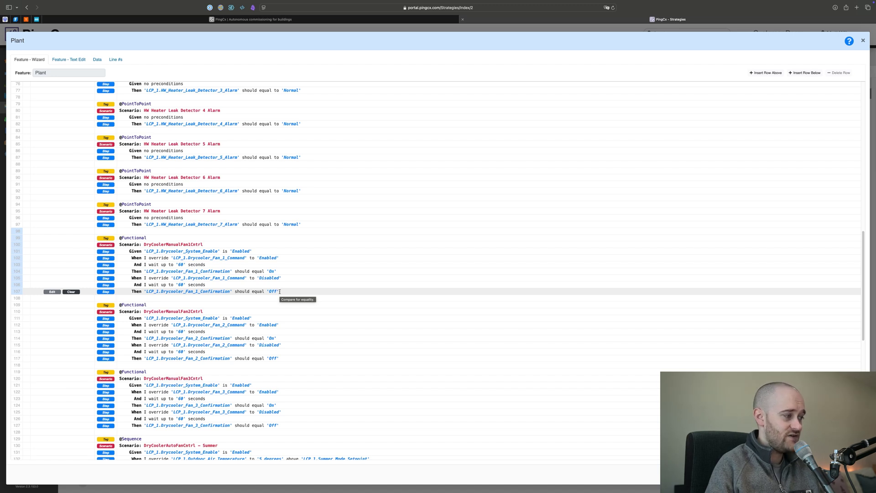
{"action": "scroll", "coordinate": [280, 291], "scroll_direction": "down", "scroll_amount": 5}
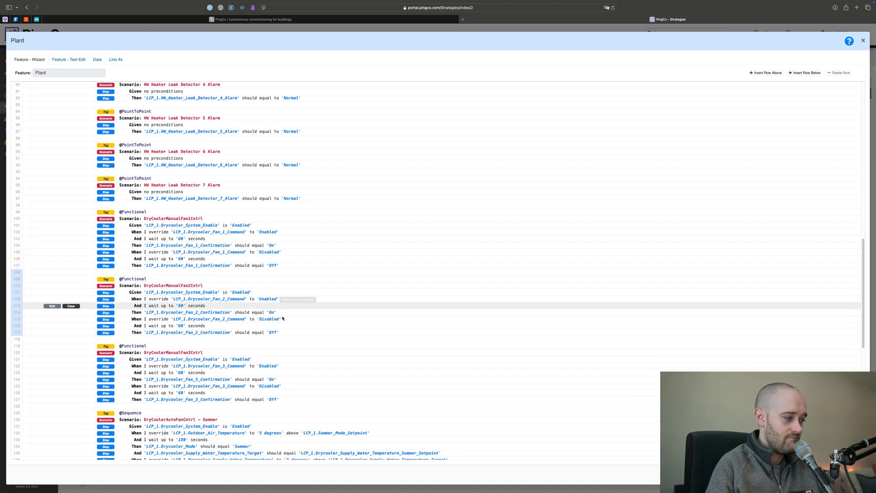
{"action": "scroll", "coordinate": [282, 319], "scroll_direction": "down", "scroll_amount": 2}
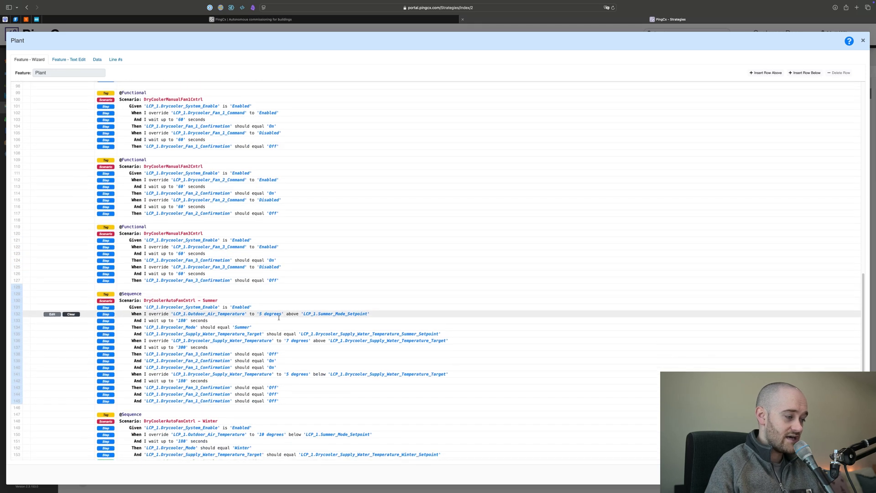
{"action": "scroll", "coordinate": [280, 320], "scroll_direction": "down", "scroll_amount": 1}
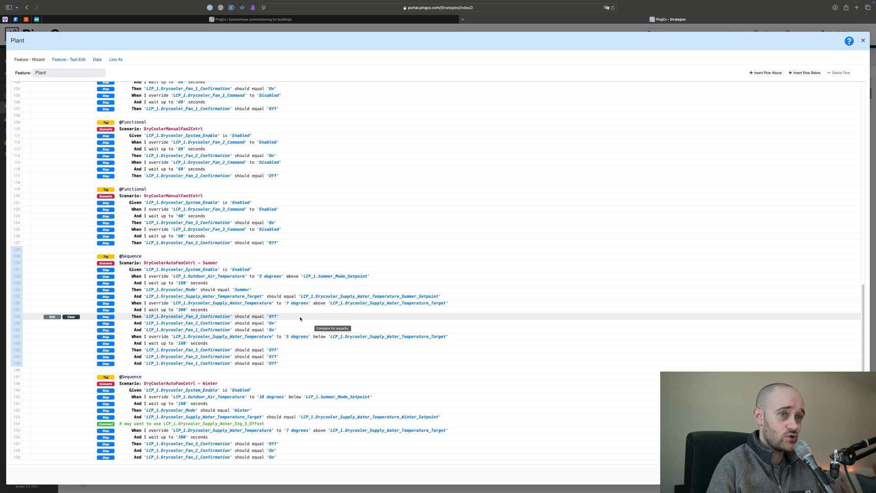
Close the Plant editor and scroll the Maintenance & Service report to its Summary: 115 tests, 67% success.
{"action": "left_click", "coordinate": [862, 41]}
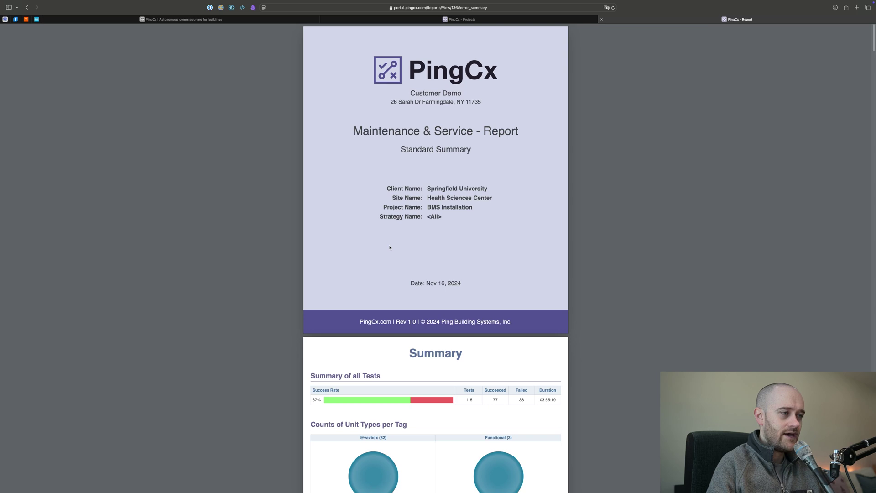
{"action": "scroll", "coordinate": [401, 273], "scroll_direction": "down", "scroll_amount": 7}
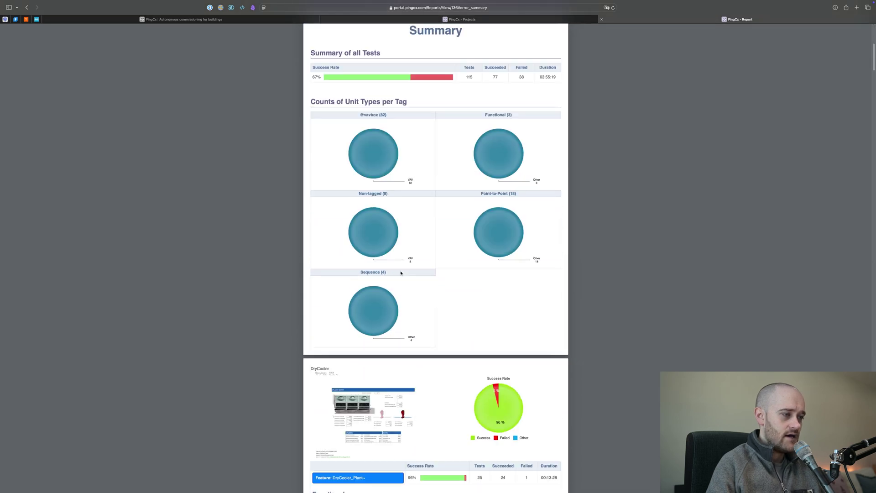
{"action": "scroll", "coordinate": [400, 272], "scroll_direction": "up", "scroll_amount": 1}
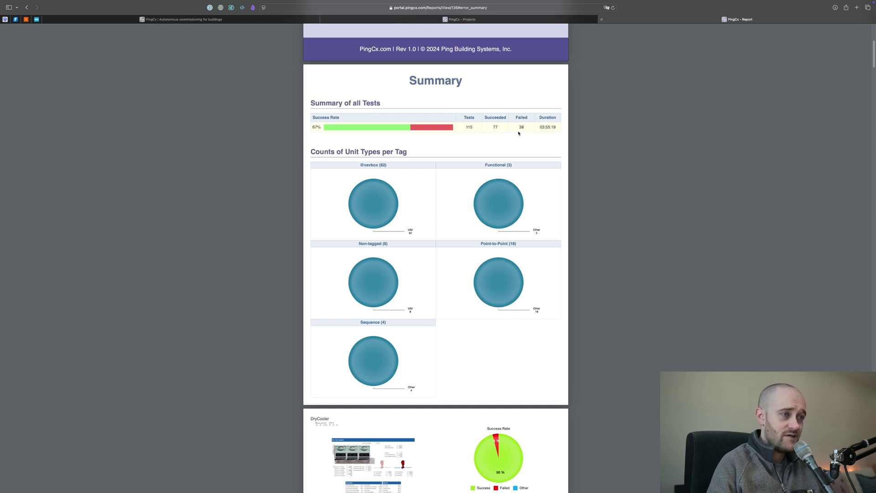
{"action": "scroll", "coordinate": [443, 227], "scroll_direction": "down", "scroll_amount": 3}
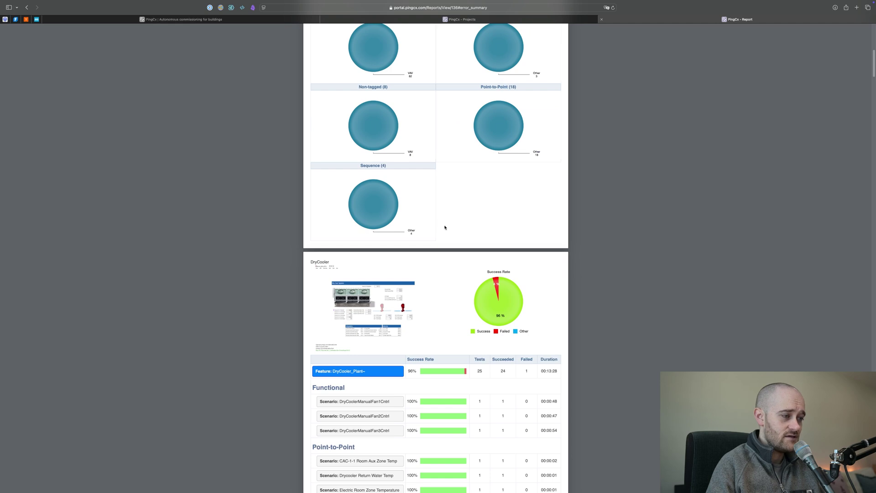
{"action": "scroll", "coordinate": [444, 227], "scroll_direction": "up", "scroll_amount": 1}
{"action": "scroll", "coordinate": [542, 148], "scroll_direction": "up", "scroll_amount": 5}
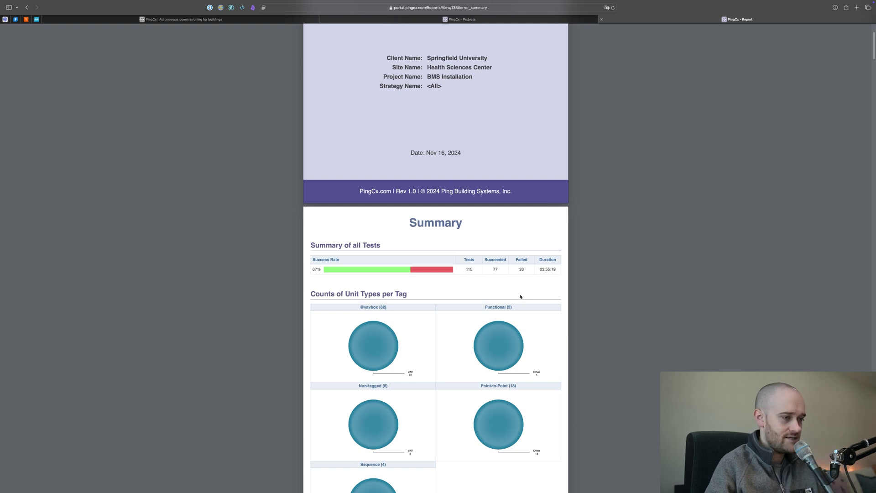
{"action": "scroll", "coordinate": [474, 319], "scroll_direction": "down", "scroll_amount": 3}
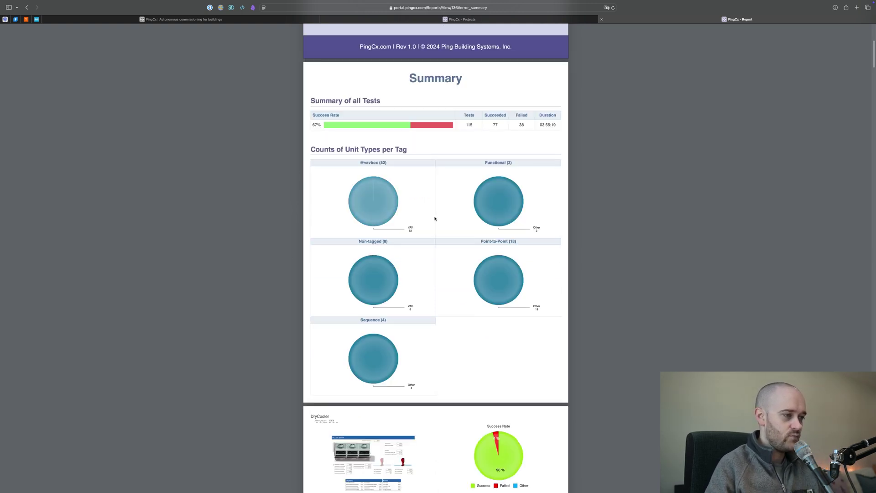
{"action": "scroll", "coordinate": [431, 316], "scroll_direction": "down", "scroll_amount": 5}
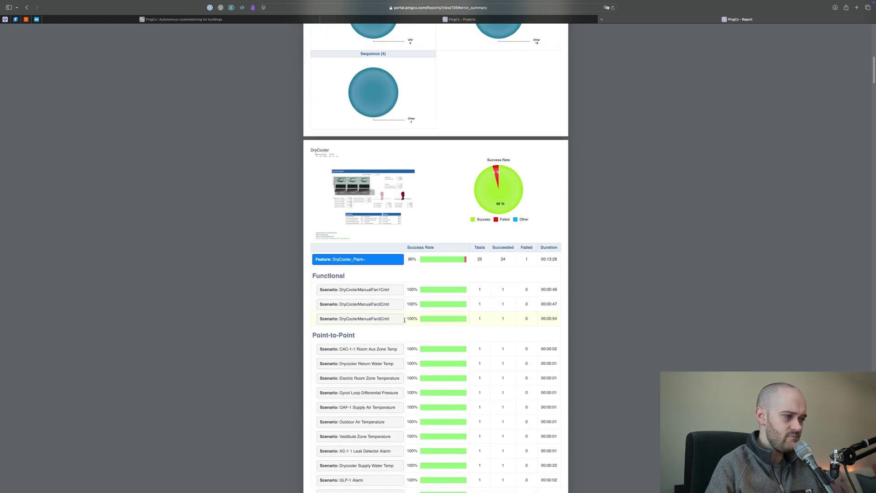
{"action": "scroll", "coordinate": [443, 288], "scroll_direction": "down", "scroll_amount": 4}
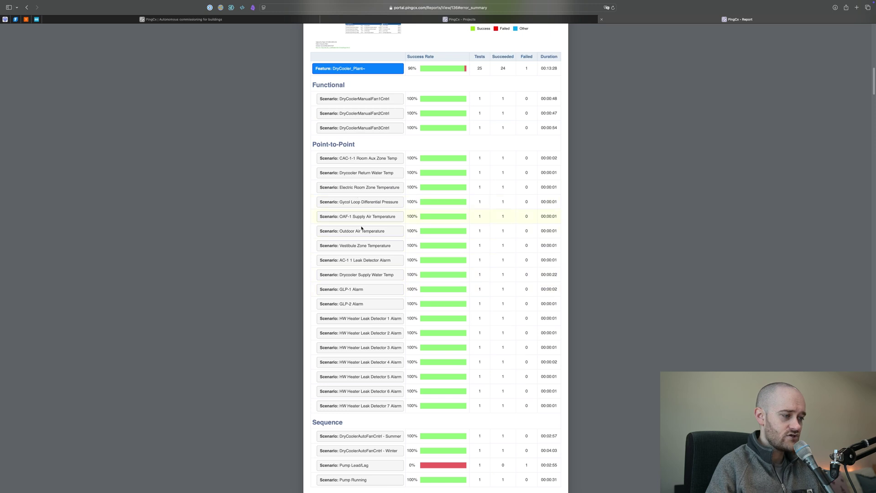
{"action": "scroll", "coordinate": [417, 341], "scroll_direction": "down", "scroll_amount": 4}
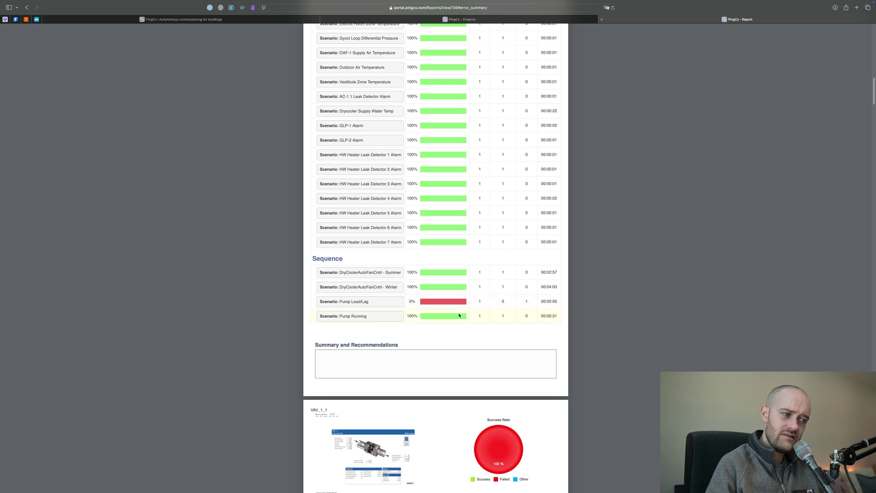
{"action": "scroll", "coordinate": [424, 307], "scroll_direction": "down", "scroll_amount": 3}
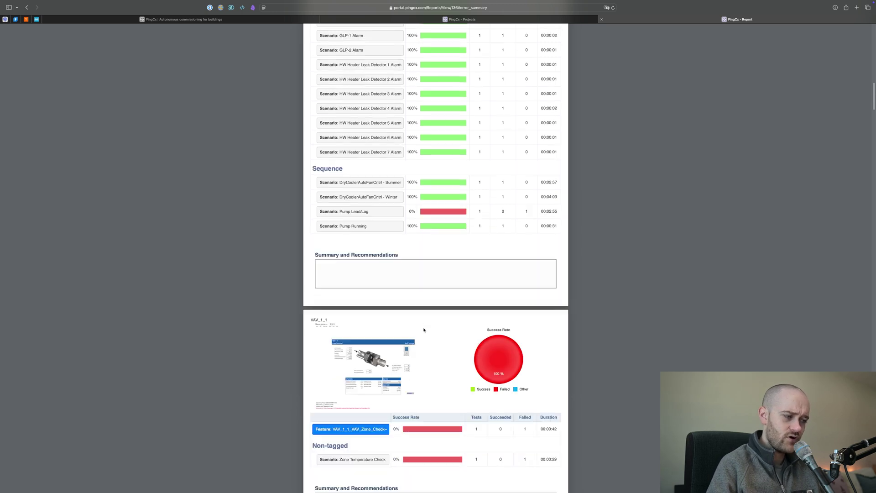
{"action": "scroll", "coordinate": [423, 329], "scroll_direction": "down", "scroll_amount": 2}
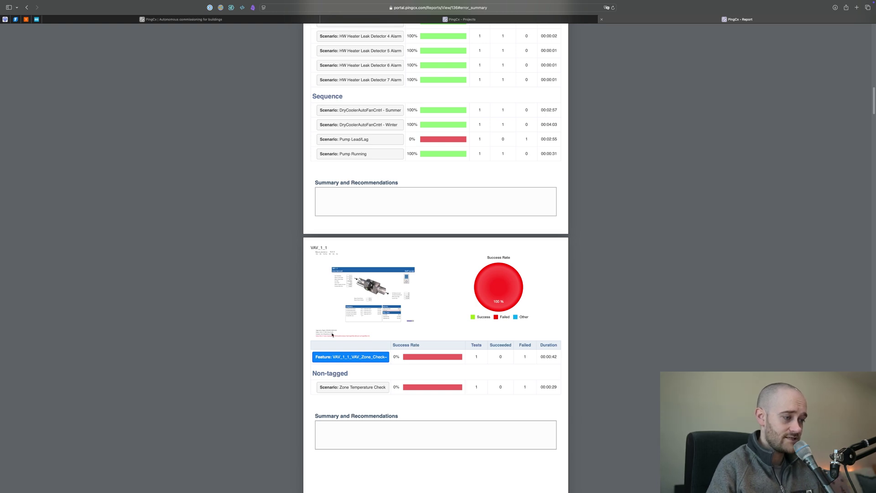
{"action": "scroll", "coordinate": [331, 332], "scroll_direction": "down", "scroll_amount": 1}
{"action": "scroll", "coordinate": [392, 274], "scroll_direction": "down", "scroll_amount": 10}
{"action": "scroll", "coordinate": [410, 279], "scroll_direction": "down", "scroll_amount": 4}
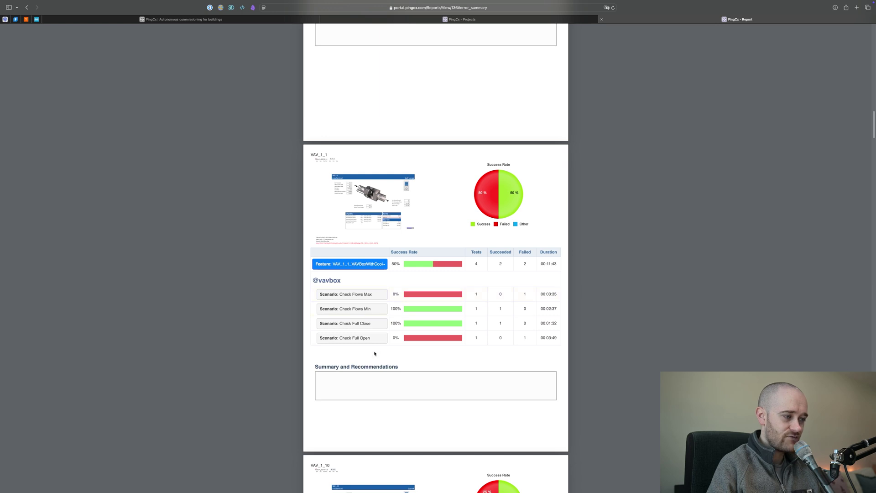
{"action": "scroll", "coordinate": [332, 372], "scroll_direction": "down", "scroll_amount": 12}
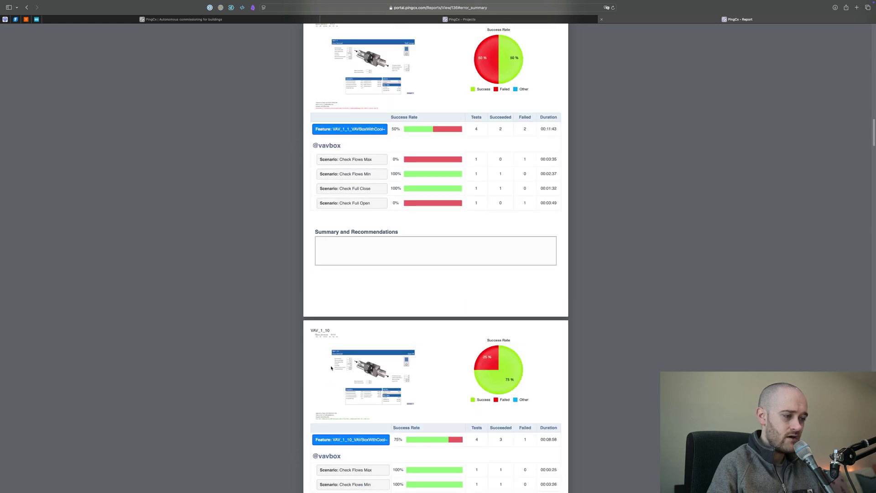
{"action": "scroll", "coordinate": [331, 368], "scroll_direction": "down", "scroll_amount": 6}
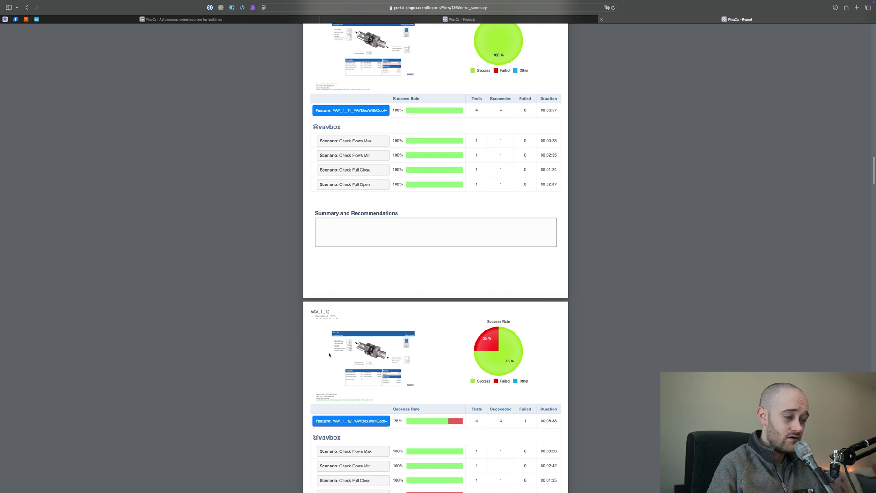
{"action": "scroll", "coordinate": [329, 354], "scroll_direction": "down", "scroll_amount": 3}
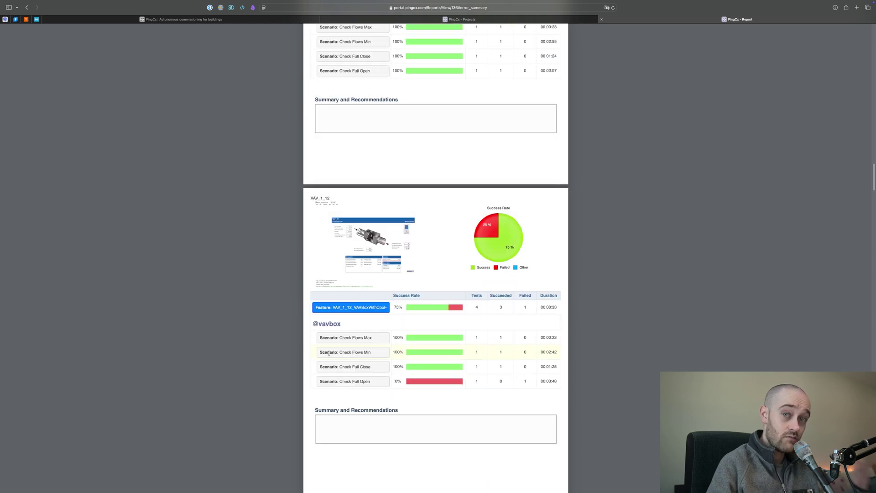